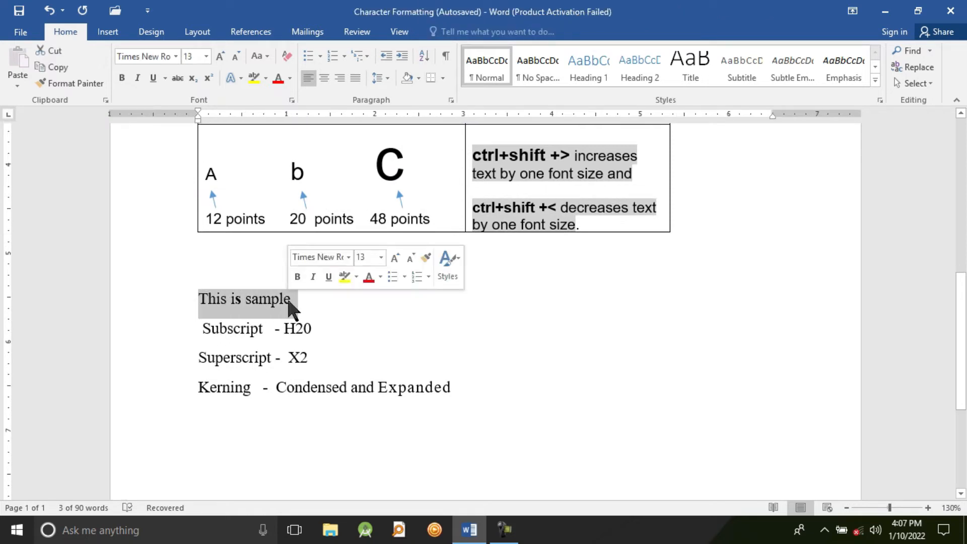
Make the line "This is sample" bold and italic
left_click(297, 277)
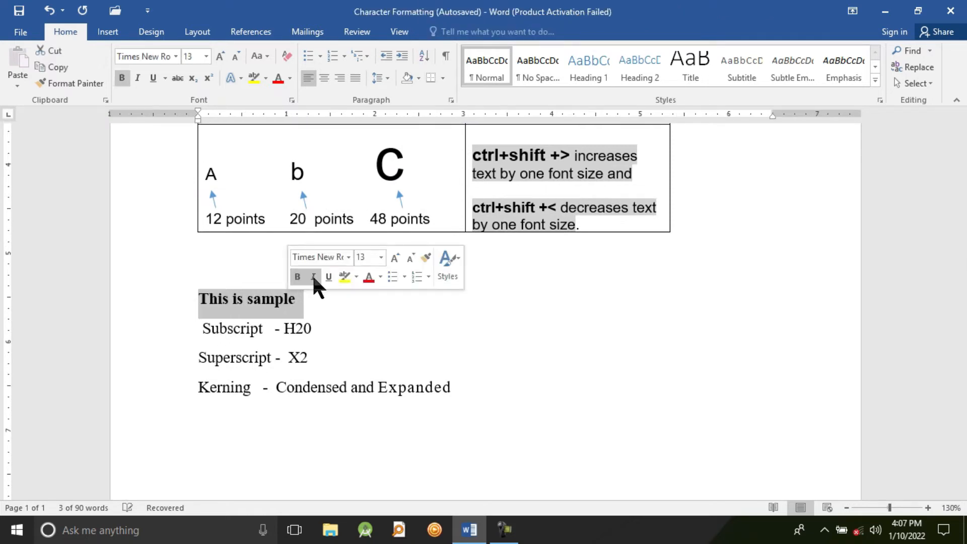
left_click(314, 277)
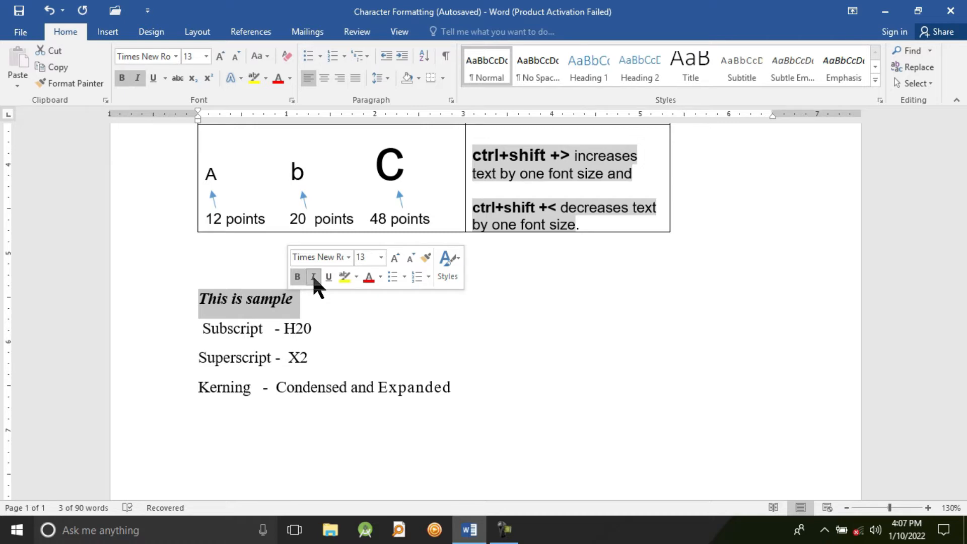
left_click(312, 310)
Examine the font, font style and size settings of the "This is sample" line in the Font dialog without changing them
left_click_drag(301, 303, 176, 298)
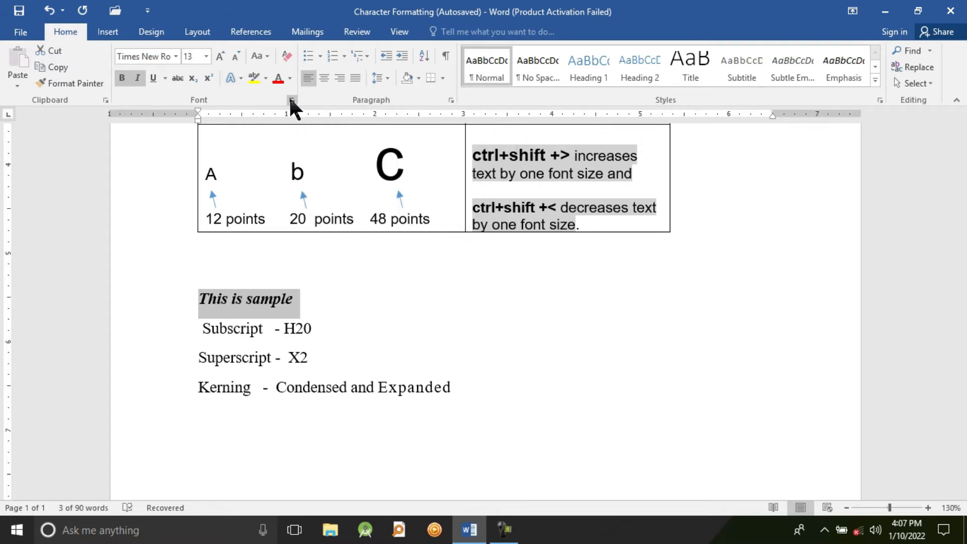
left_click(291, 100)
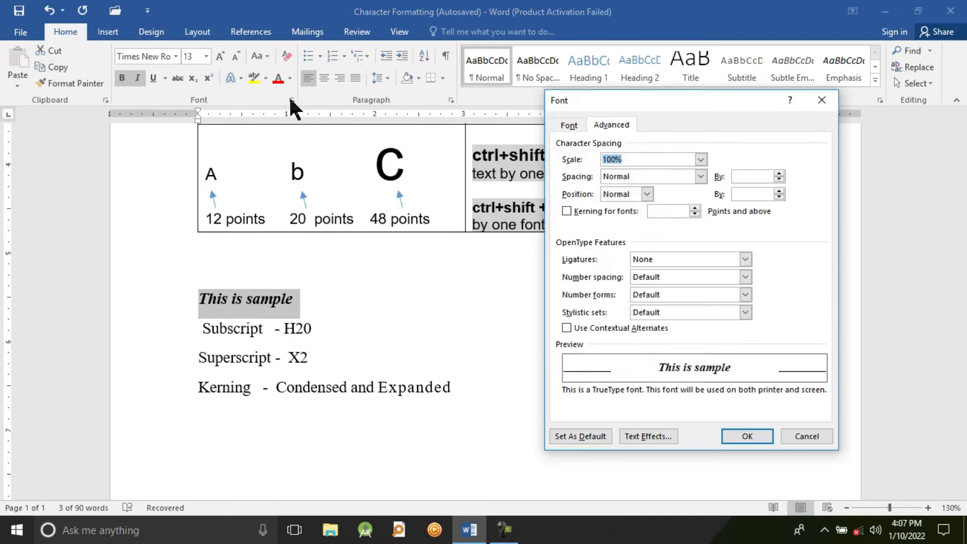
left_click(566, 125)
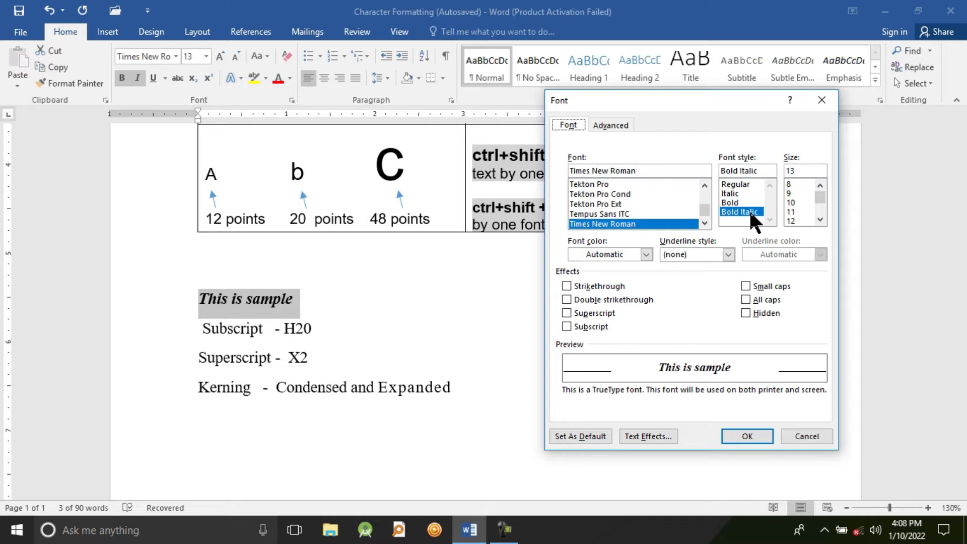
left_click(797, 172)
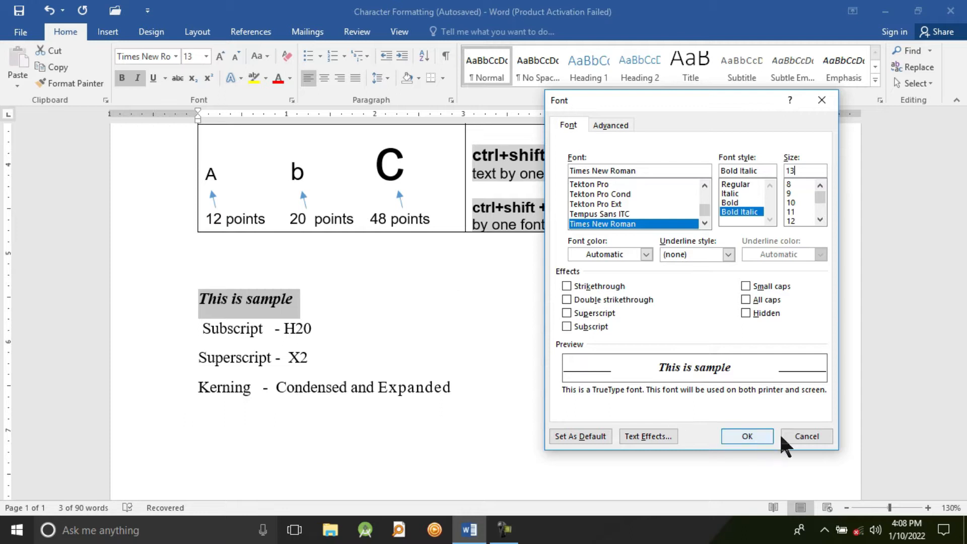
left_click(801, 436)
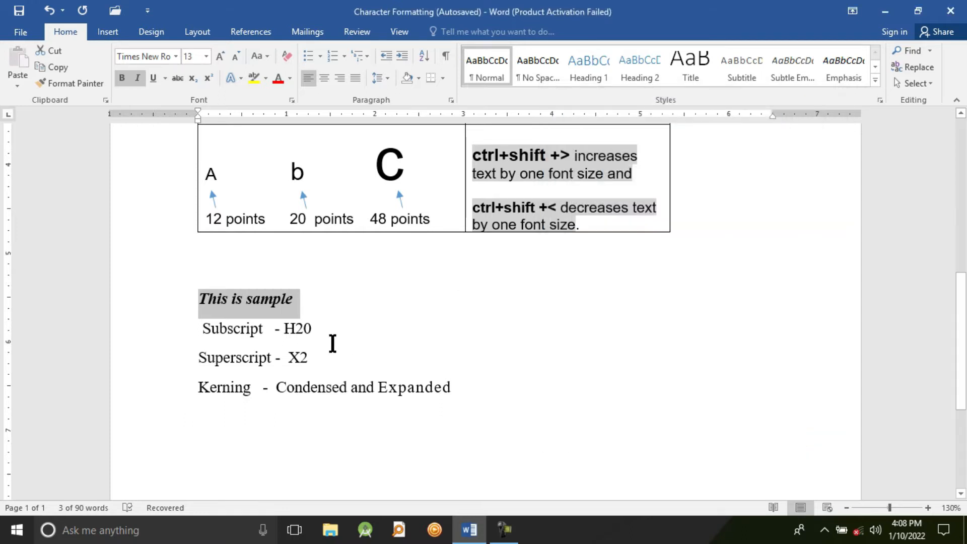
left_click(297, 298)
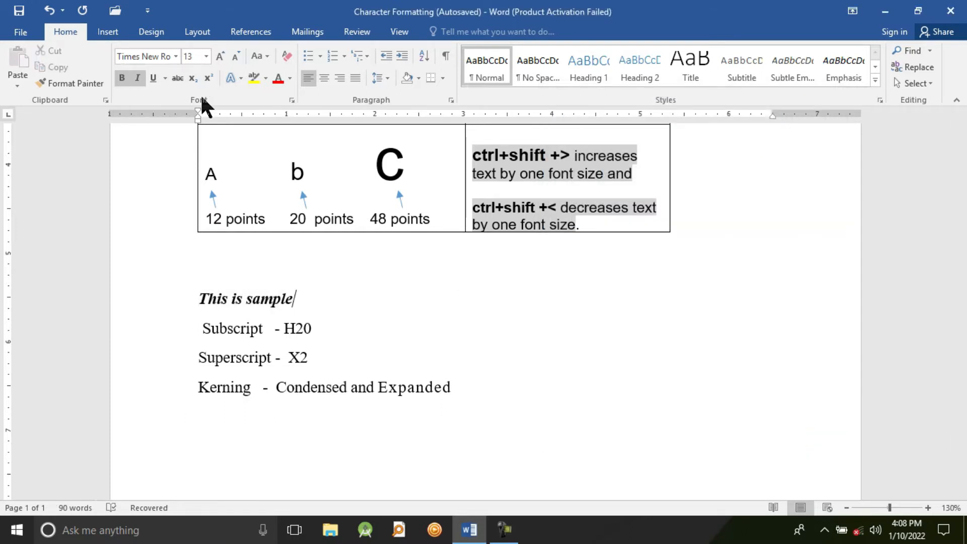
left_click_drag(295, 298, 176, 299)
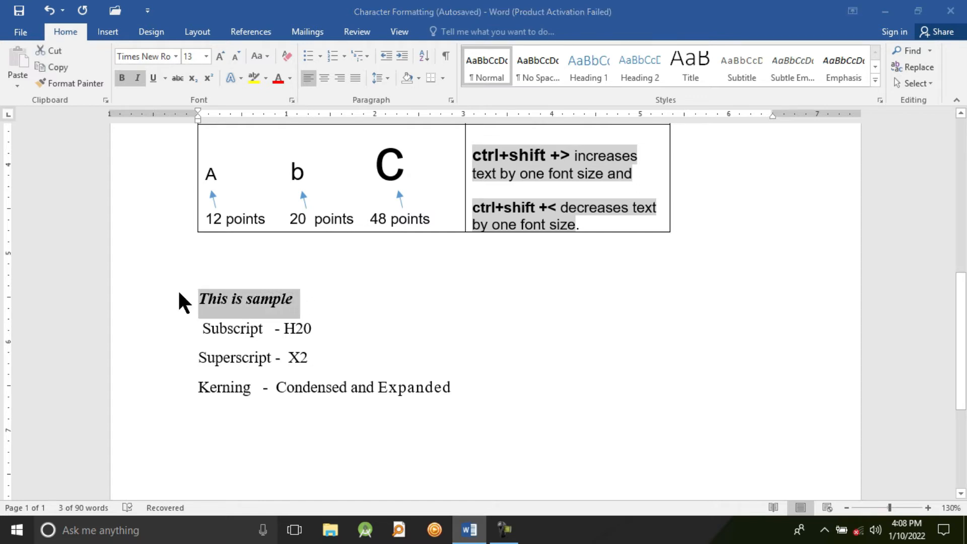
key("ctrl+d")
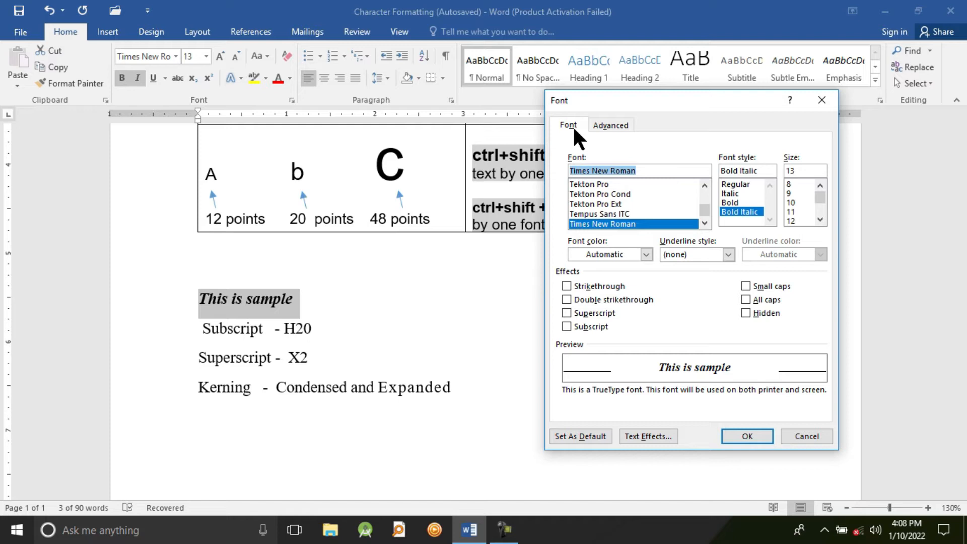
left_click(822, 101)
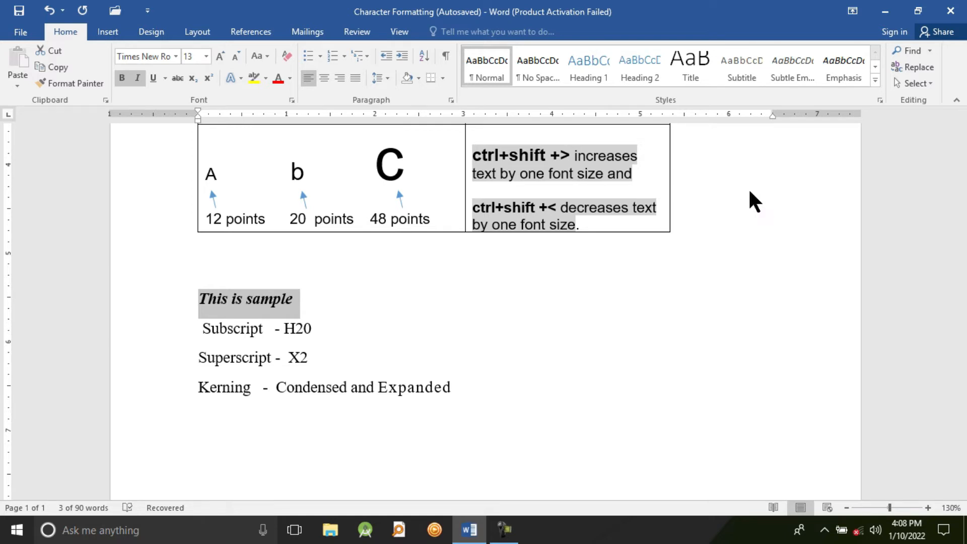
key("ctrl+d")
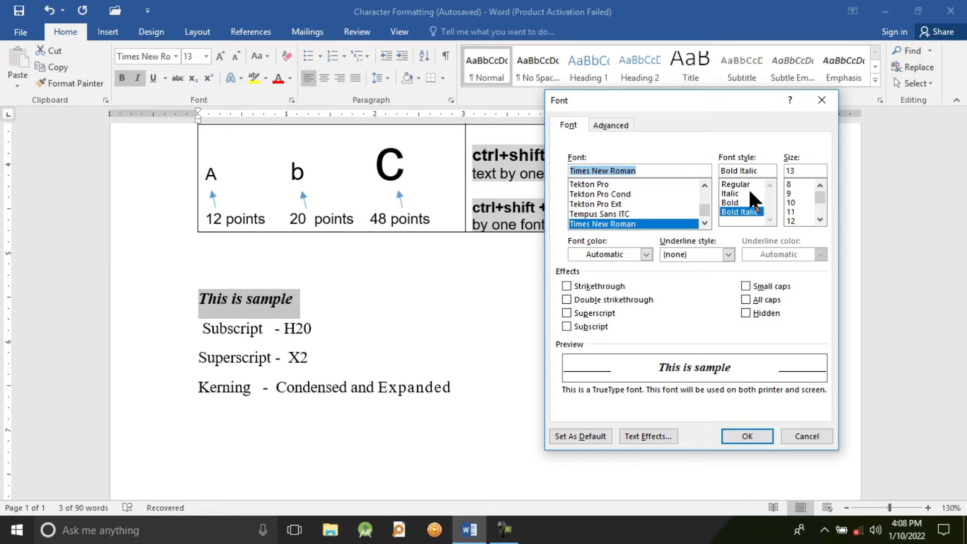
left_click(826, 101)
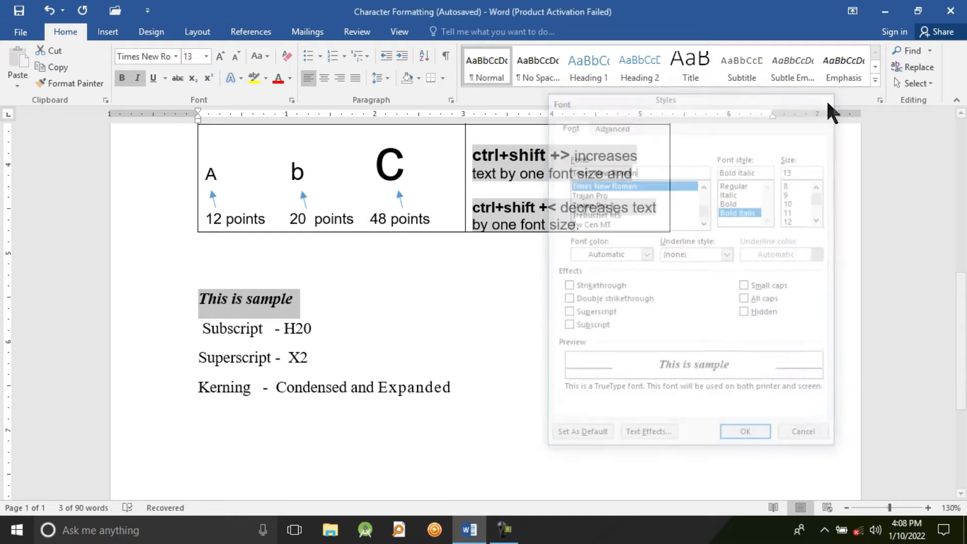
left_click(483, 313)
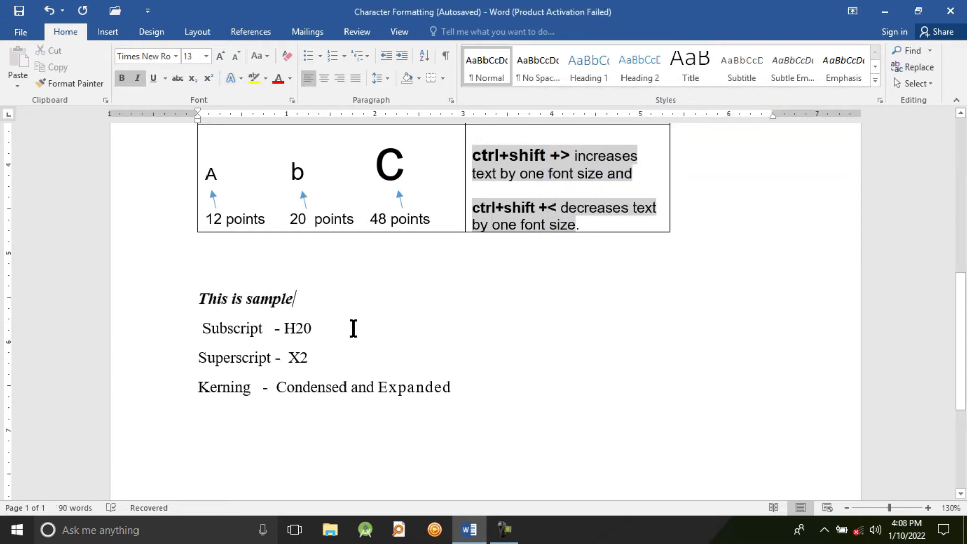
Apply the Double strikethrough effect to the "This is sample" line through the Font dialog
left_click_drag(302, 298, 205, 298)
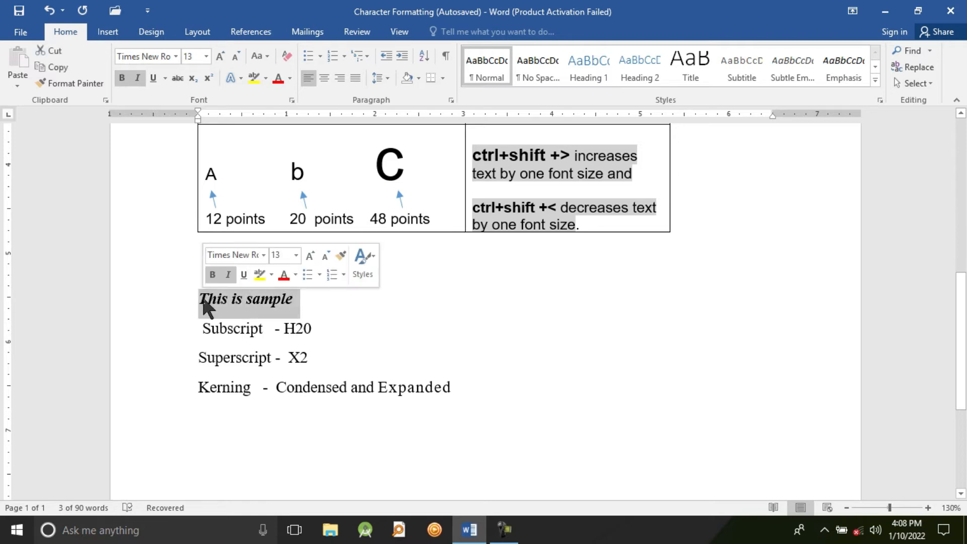
key("ctrl+d")
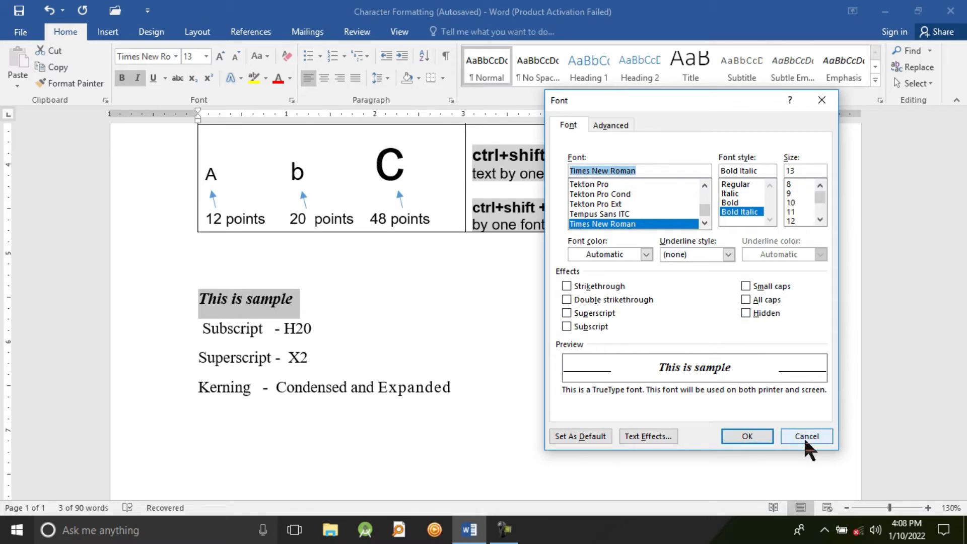
left_click(588, 286)
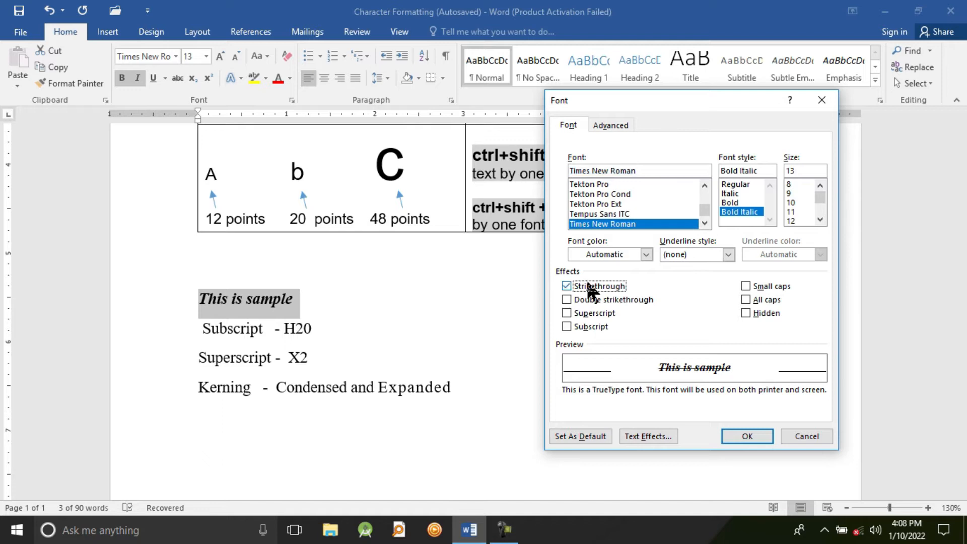
left_click(588, 300)
left_click(728, 430)
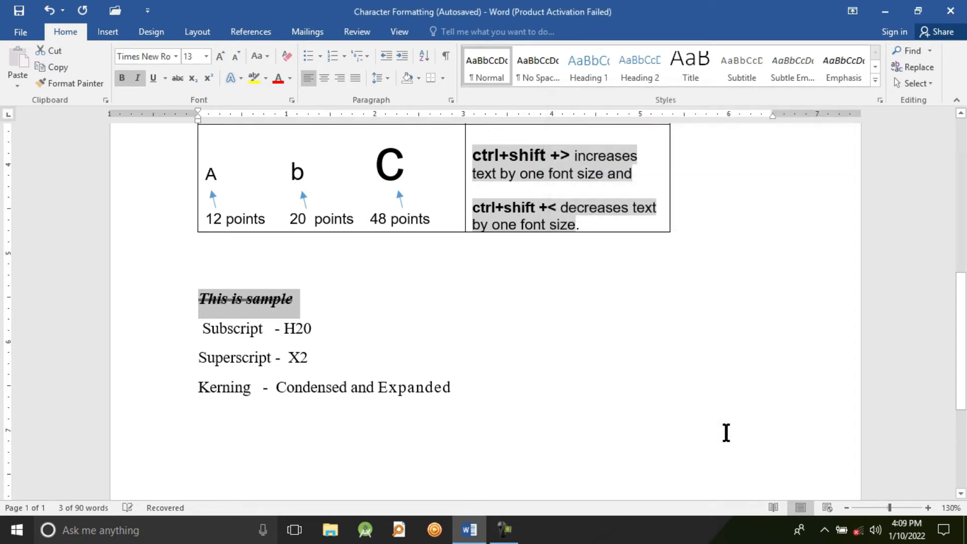
Remove the Double strikethrough effect from the "This is sample" line through the Font dialog
left_click(309, 357)
left_click_drag(299, 299, 193, 294)
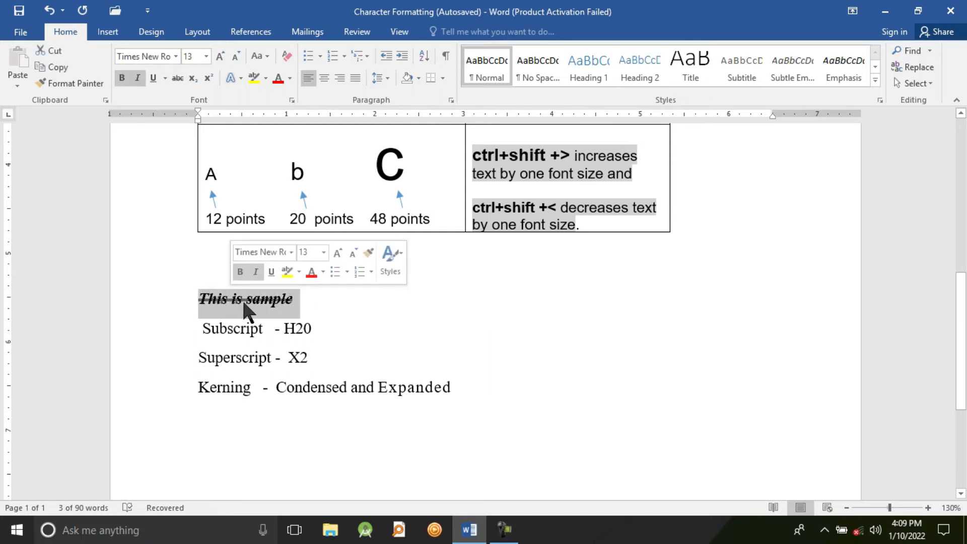
key("ctrl+d")
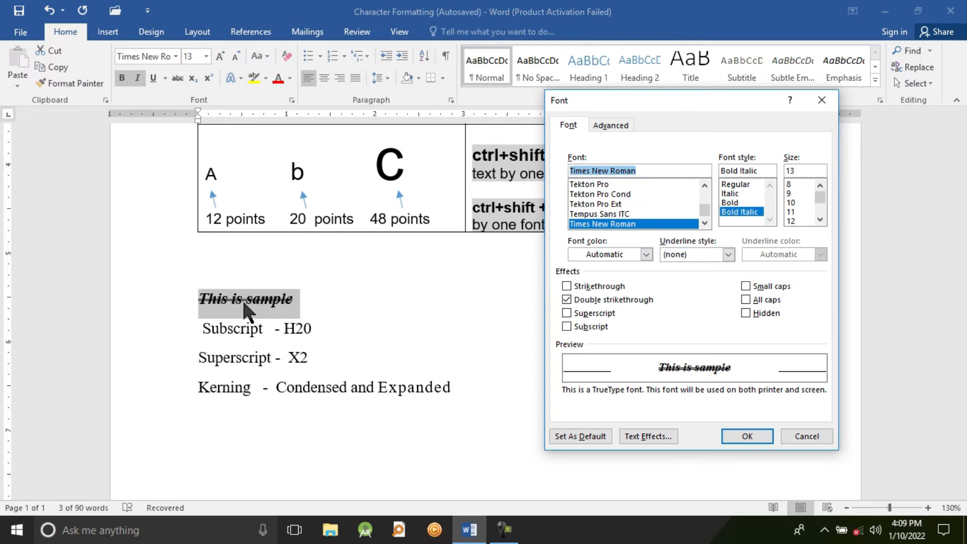
left_click(597, 301)
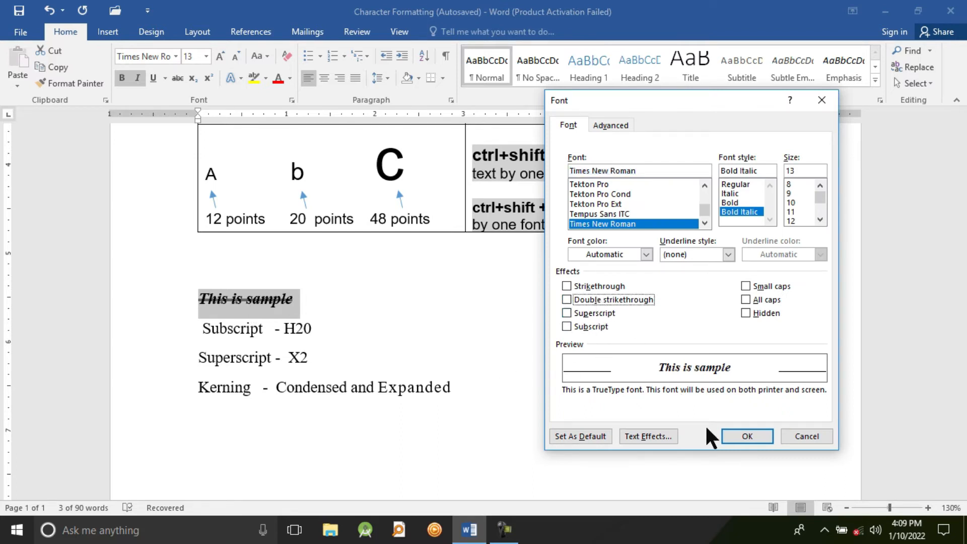
left_click(735, 434)
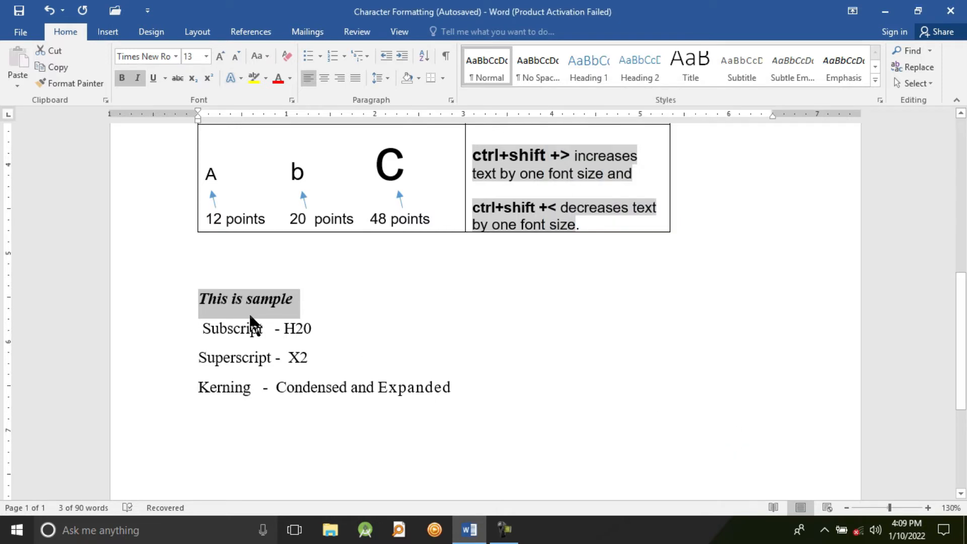
Change the case of the "This is sample" line to uppercase
key("ctrl+d")
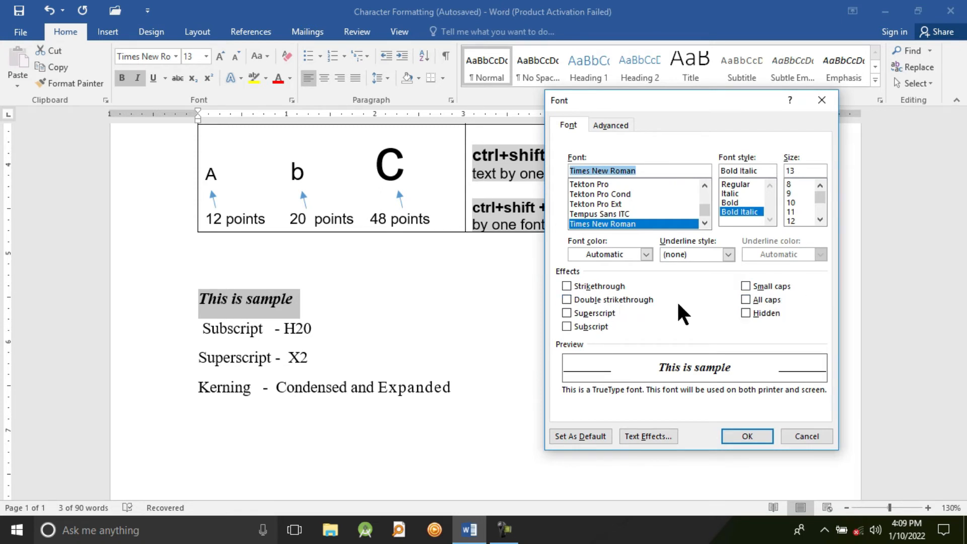
left_click(805, 437)
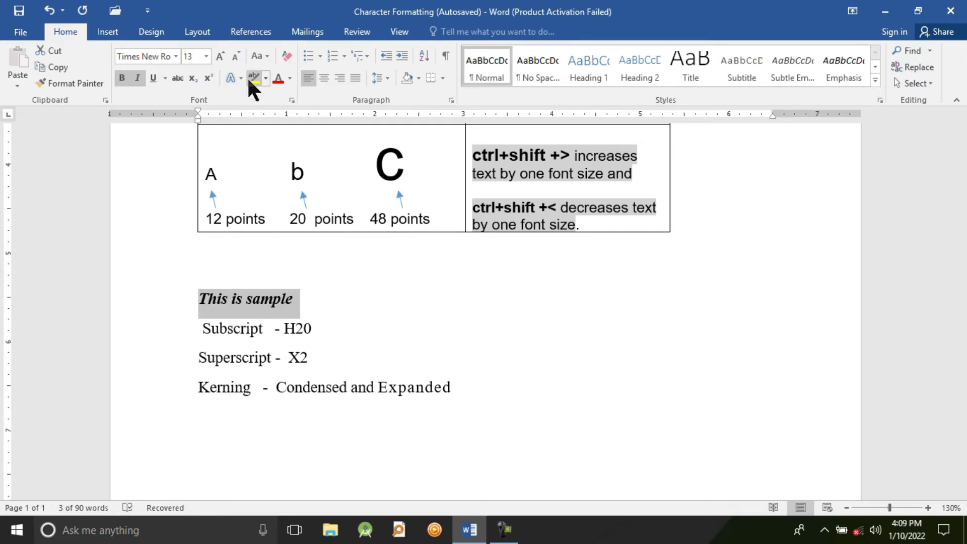
left_click(268, 55)
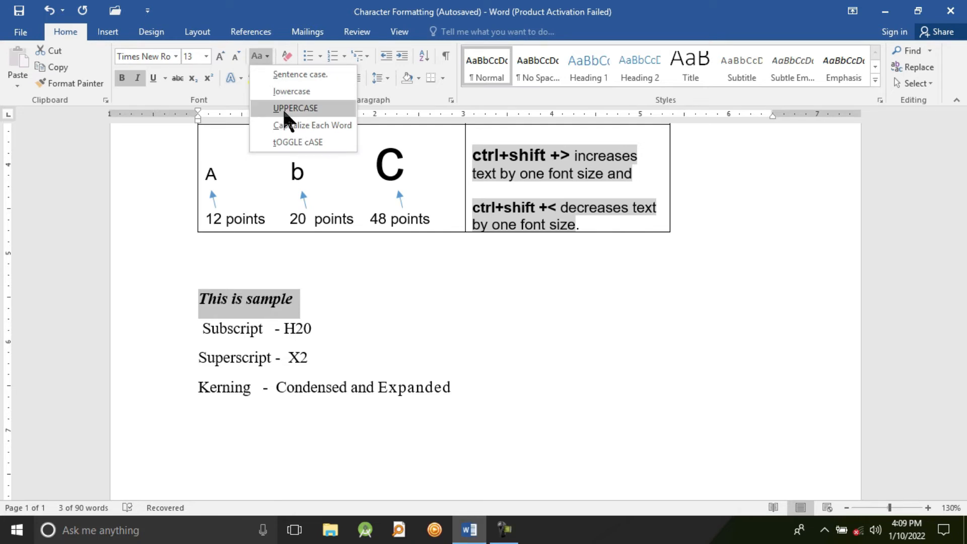
left_click(595, 360)
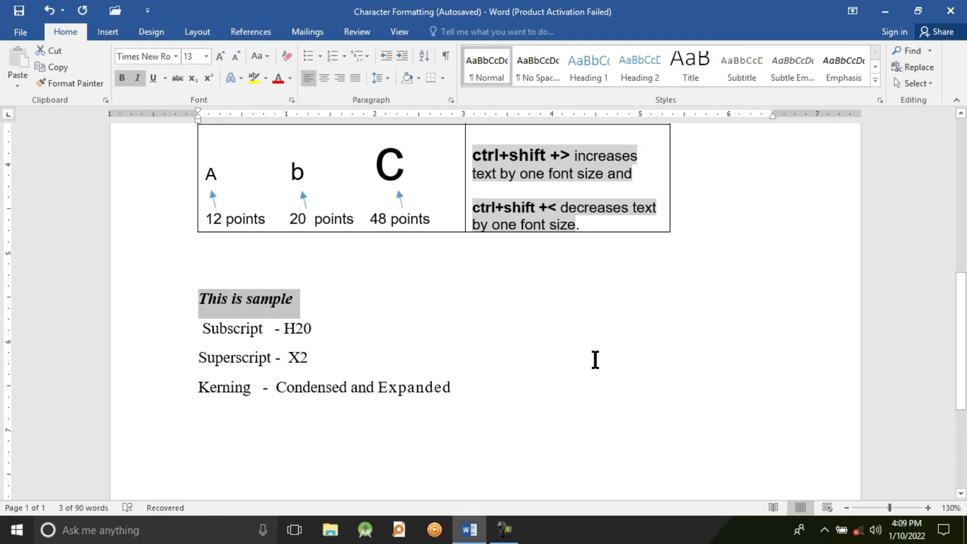
key("shift+F3")
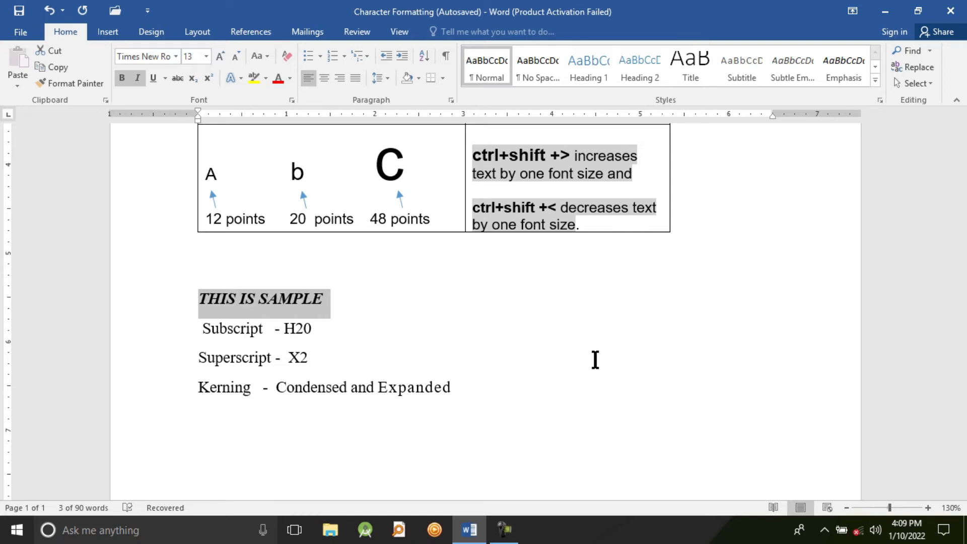
left_click(503, 354)
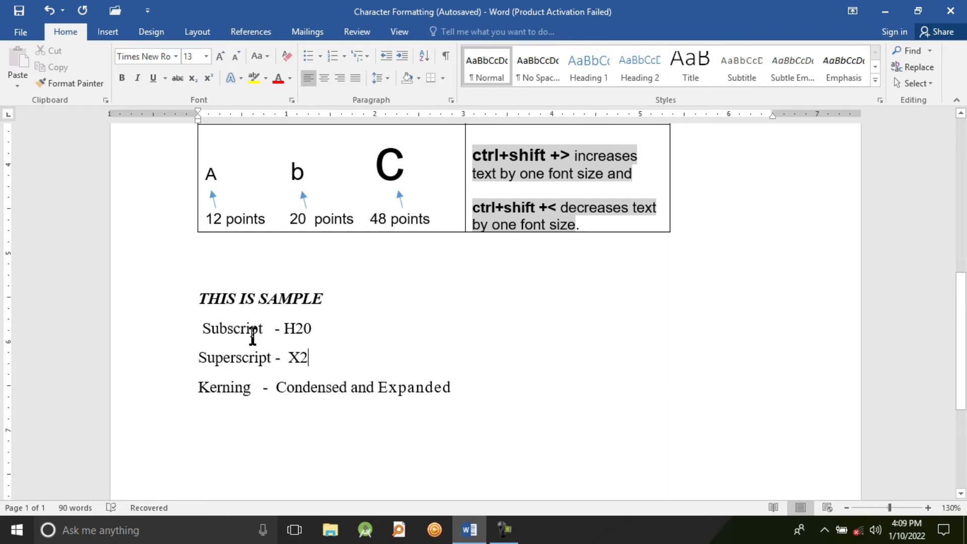
Format the 2 in H20 on the Subscript line as subscript and check its effect setting in the Font dialog
left_click(303, 330)
key("shift+Left")
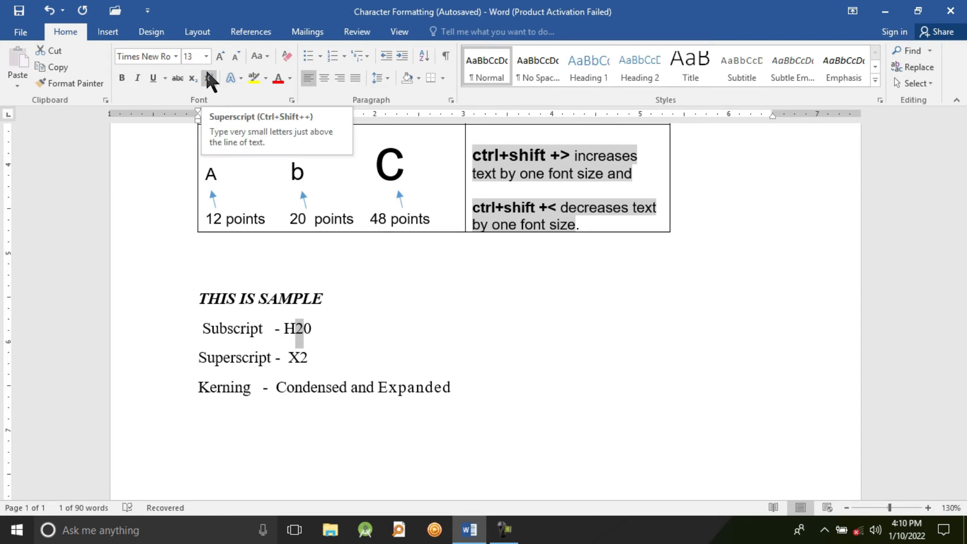
left_click(195, 78)
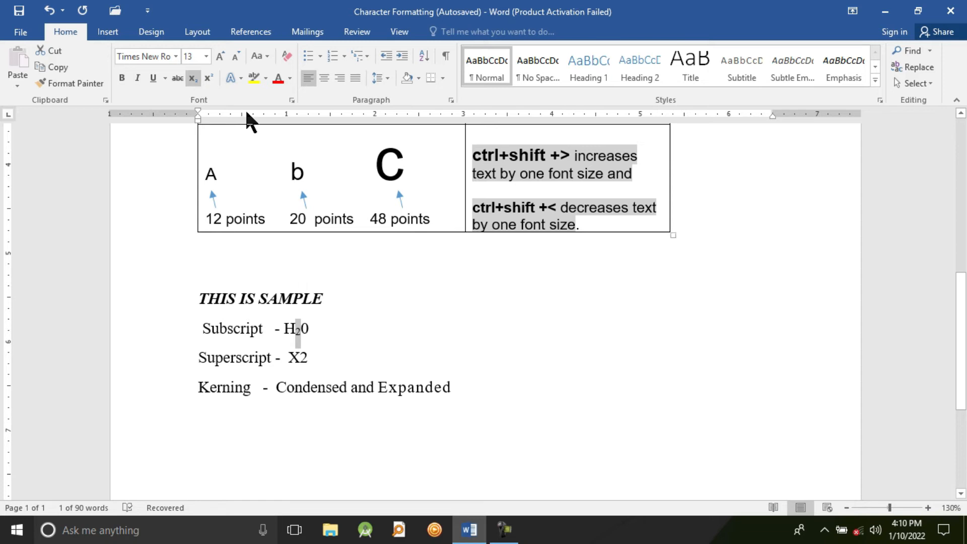
left_click(192, 78)
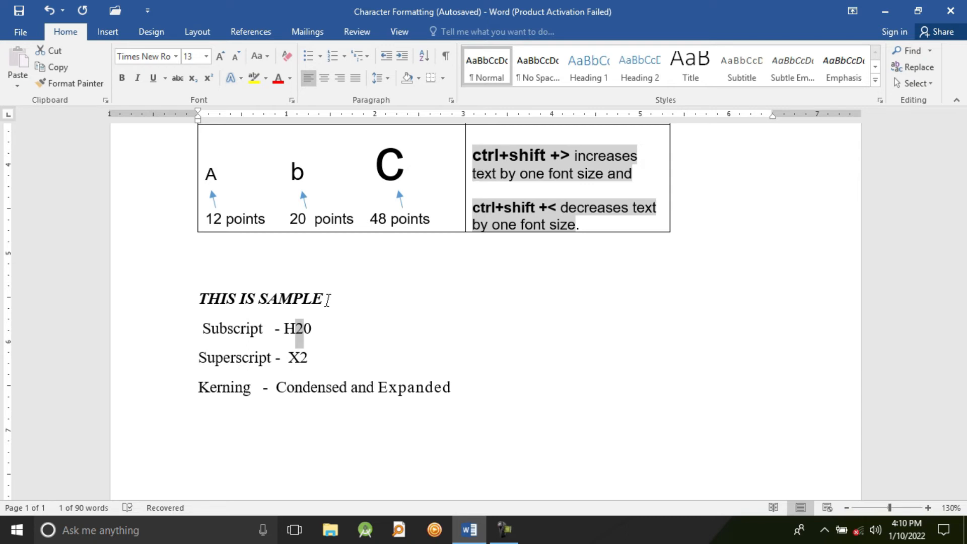
key("ctrl+equal")
key("ctrl+d")
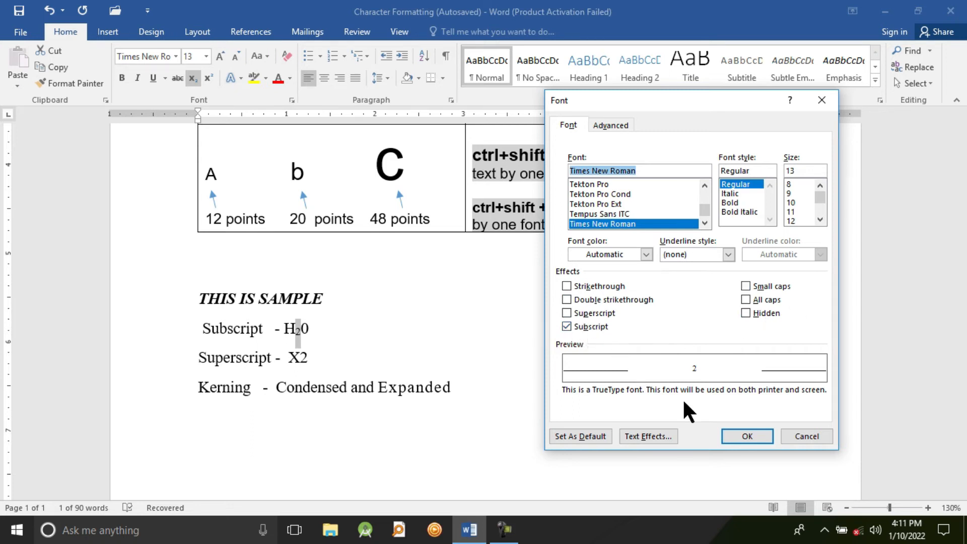
left_click(804, 436)
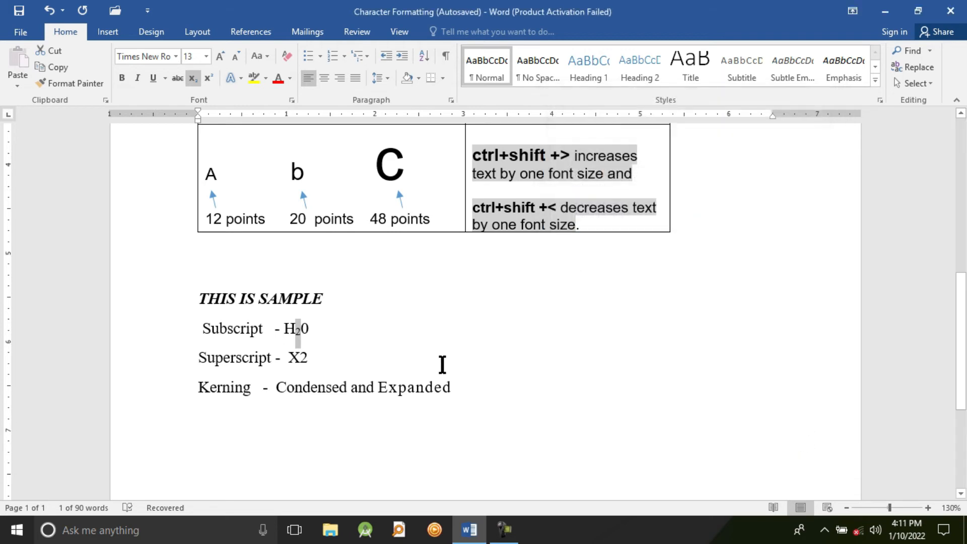
Format the 2 in X2 on the Superscript line as superscript
left_click(309, 356)
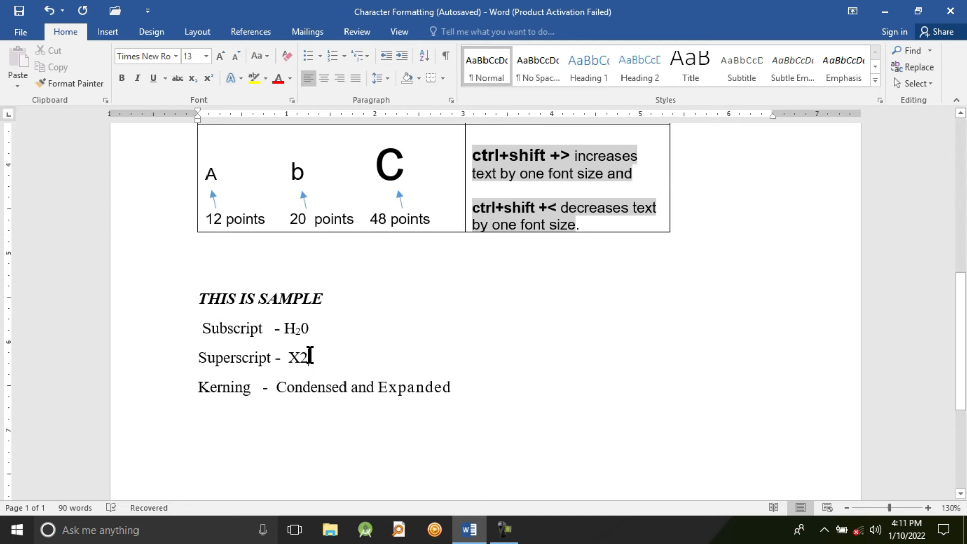
key("shift+Left")
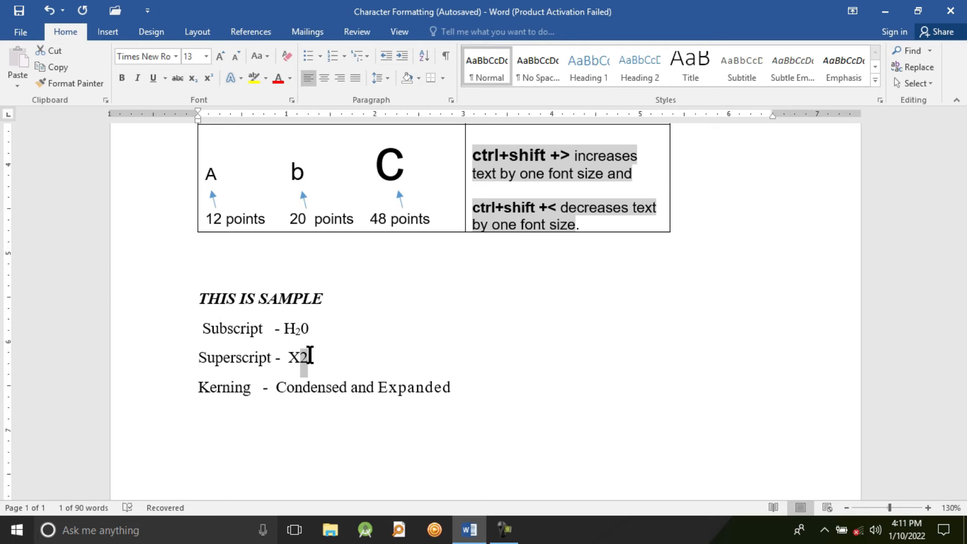
left_click(208, 78)
left_click(312, 360)
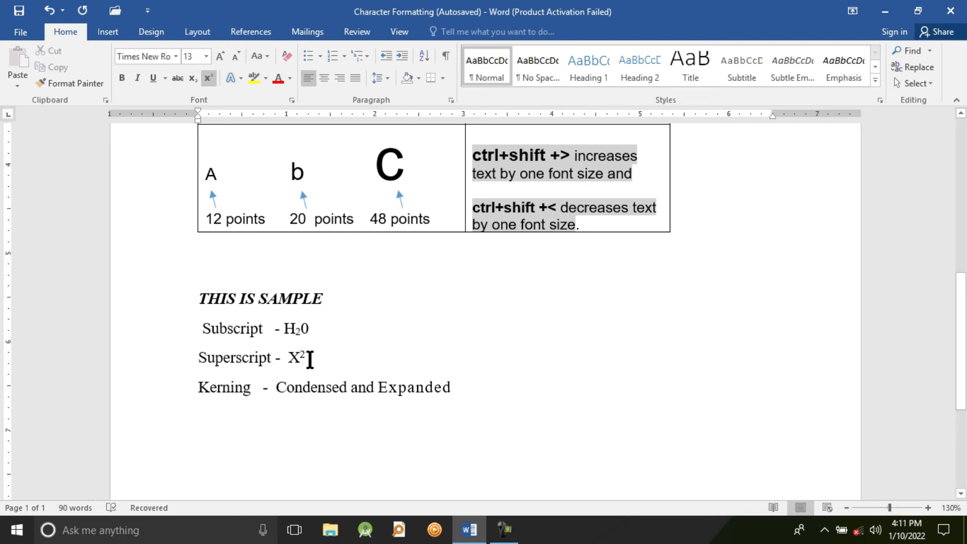
Remove the superscript formatting from the 2 beside the X on the Superscript line and reapply it
key("shift+Left")
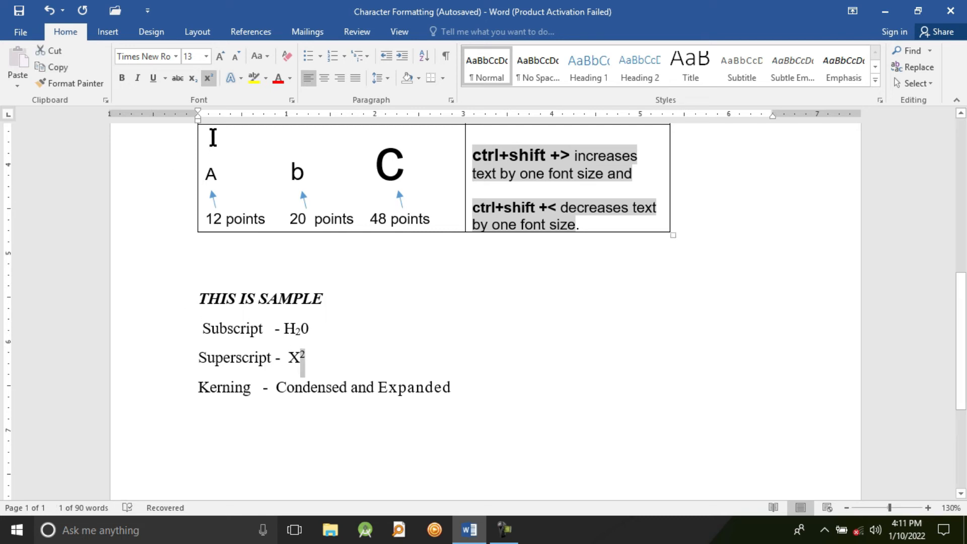
left_click(208, 78)
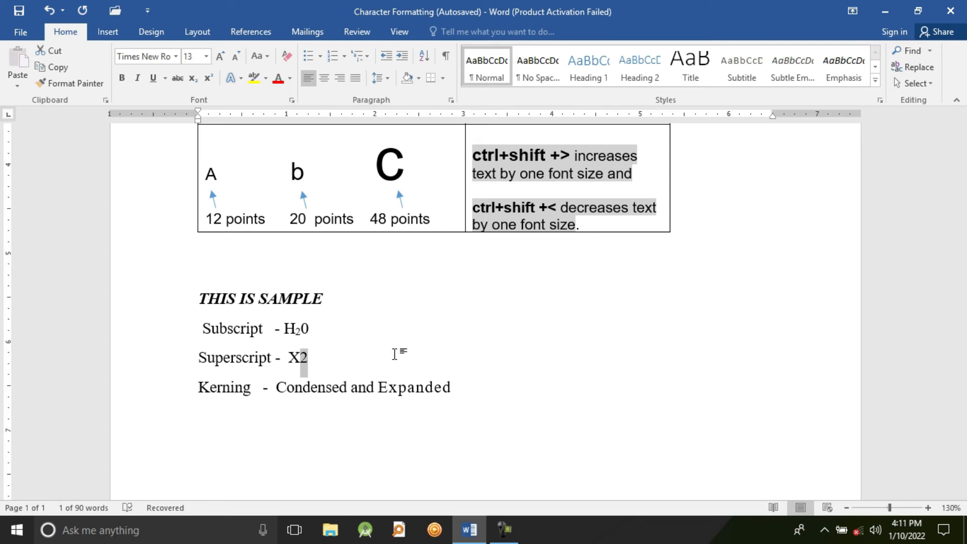
key("ctrl+shift+plus")
left_click(367, 361)
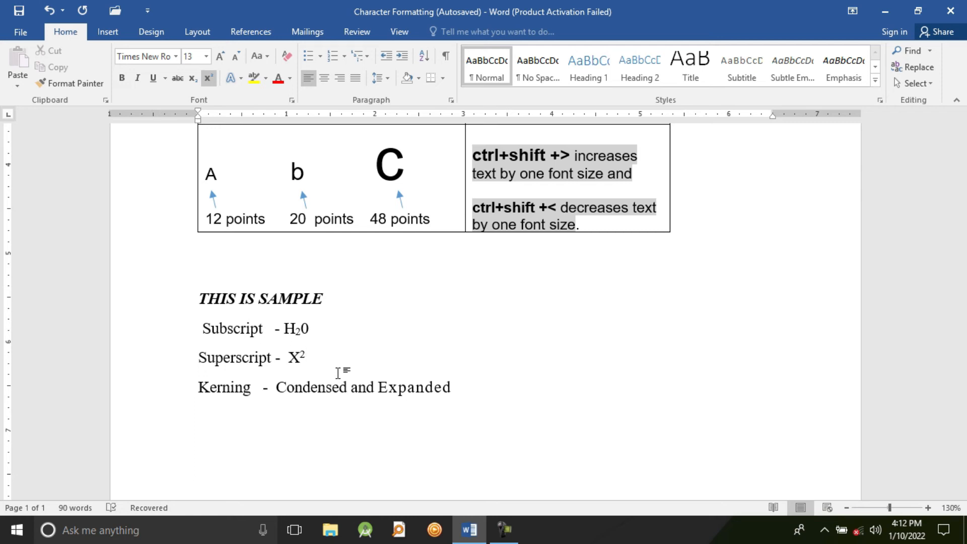
left_click_drag(317, 355, 177, 363)
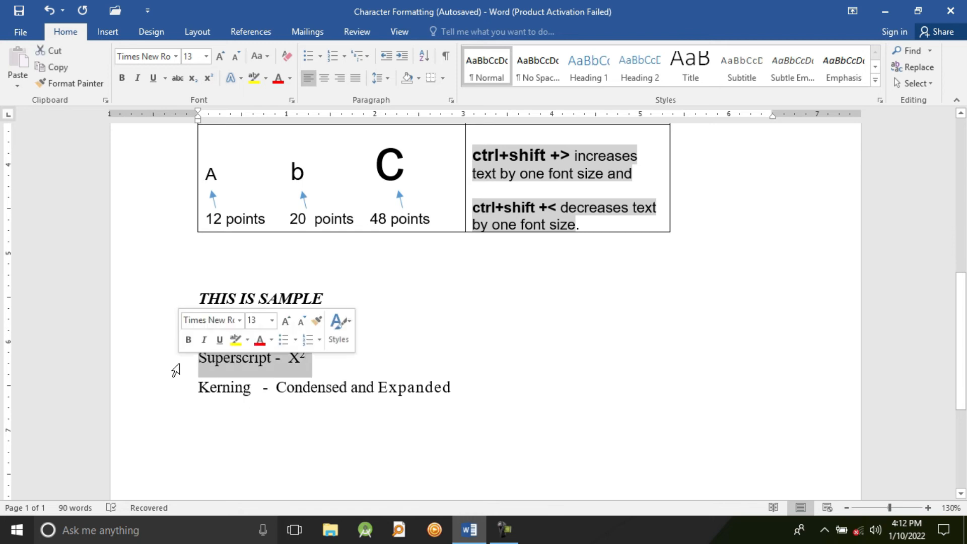
left_click(354, 358)
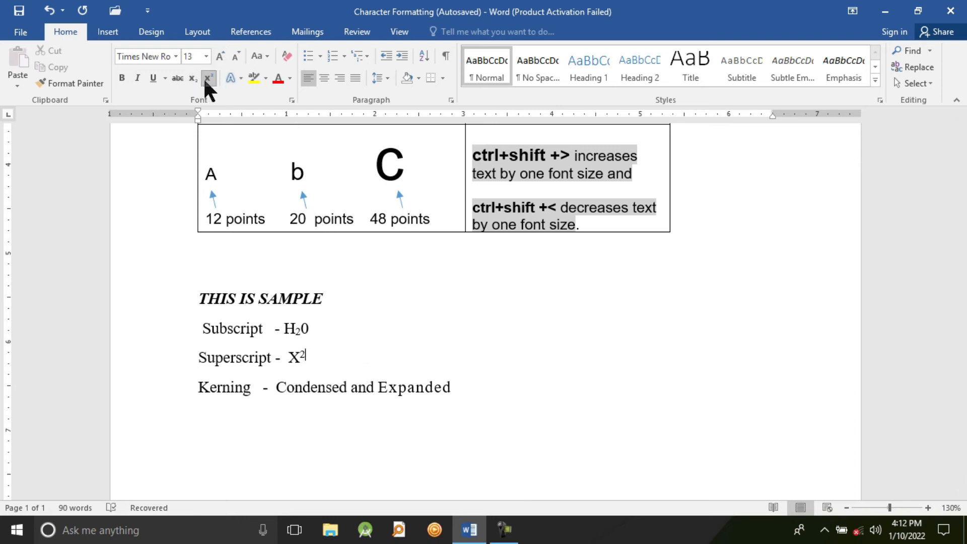
left_click(318, 401)
left_click(456, 389)
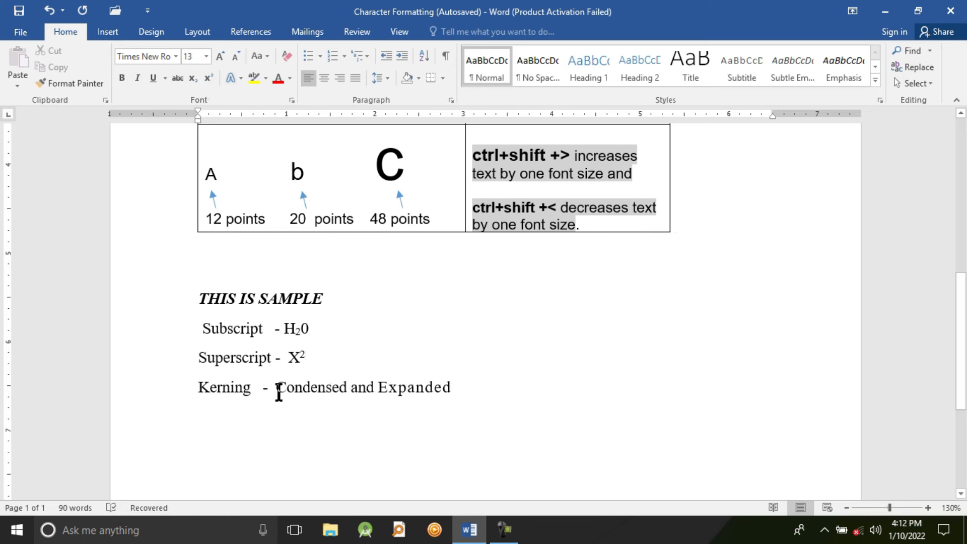
double_click(316, 393)
left_click(340, 395)
left_click_drag(277, 394, 285, 394)
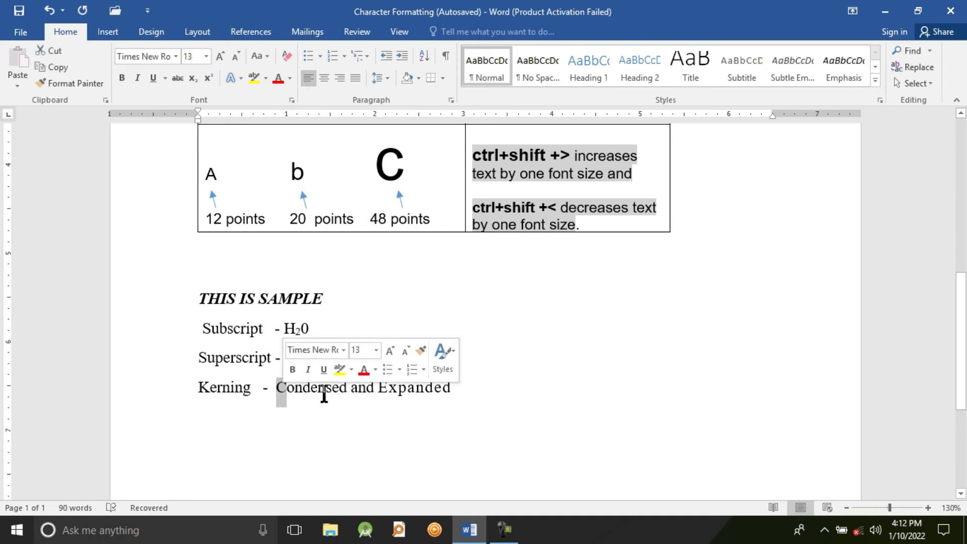
mouse_move(345, 393)
left_mouse_down()
mouse_move(320, 393)
mouse_move(345, 391)
left_mouse_up()
Select the word "Condensed" on the Kerning line and open its advanced character spacing settings in the Font dialog
left_click(347, 388)
key("shift+Left")
key("shift+Left")
key("shift+Left")
key("shift+Left")
key("shift+Left")
key("shift+Left")
key("shift+Left")
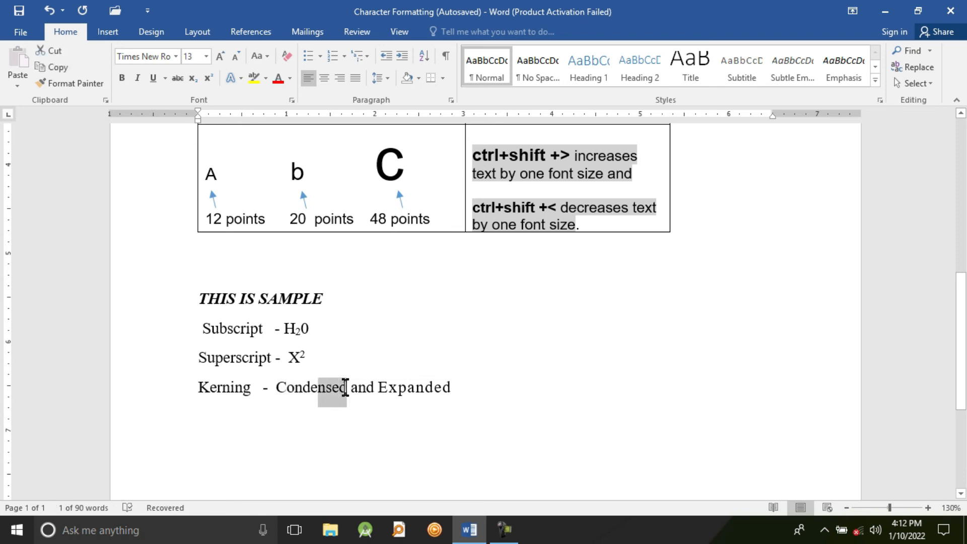
key("shift+Left")
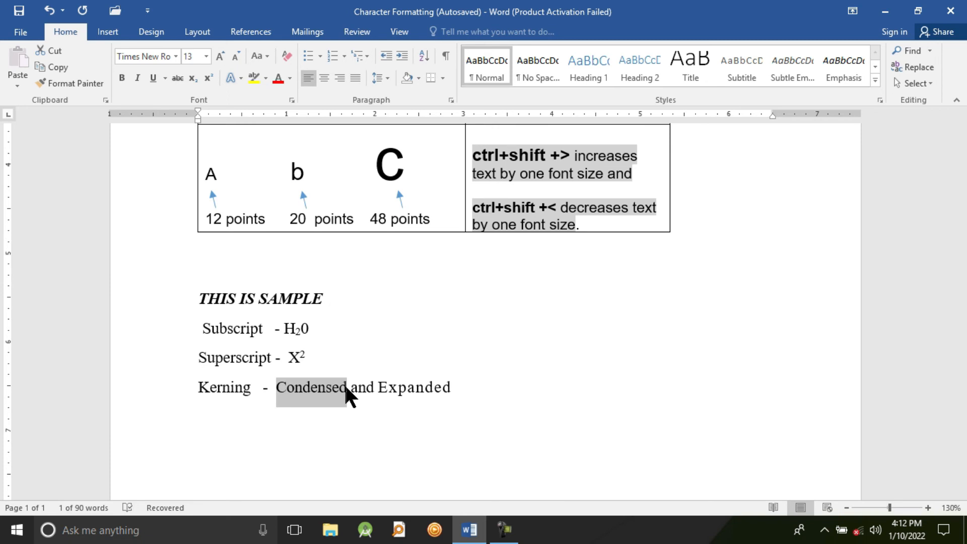
left_click(296, 97)
left_click(618, 126)
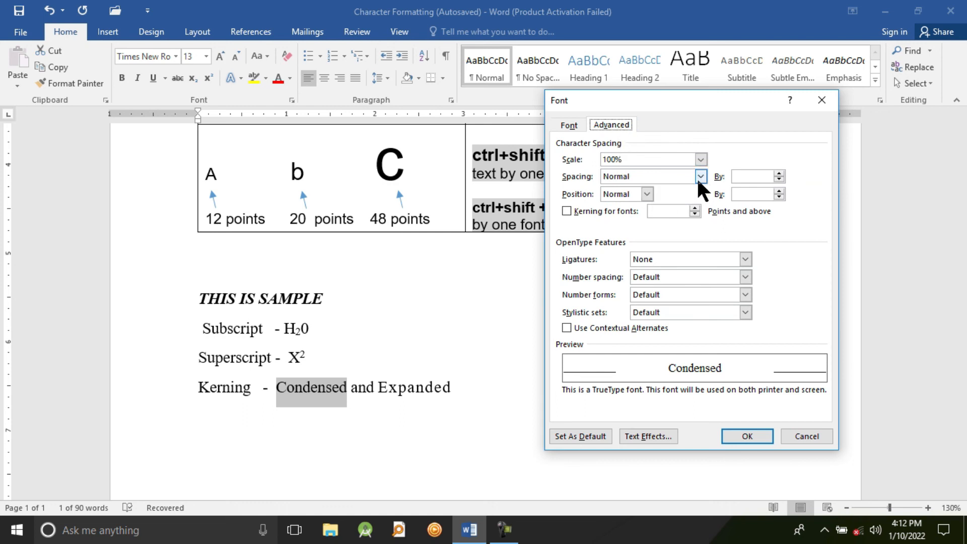
left_click(647, 195)
left_click(650, 193)
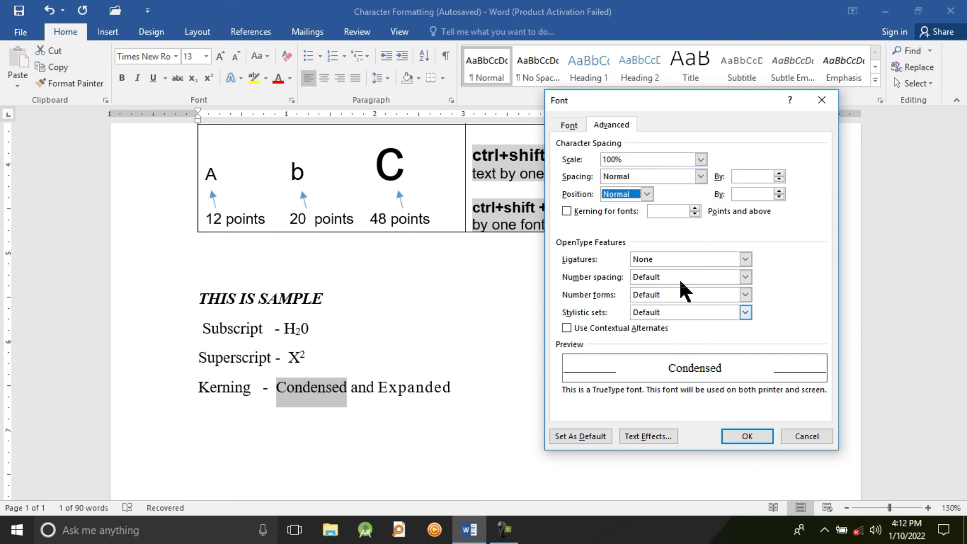
Preview Condensed and Expanded character spacing by 1 pt for the word "Condensed", and close the Font dialog without applying either
left_click(701, 176)
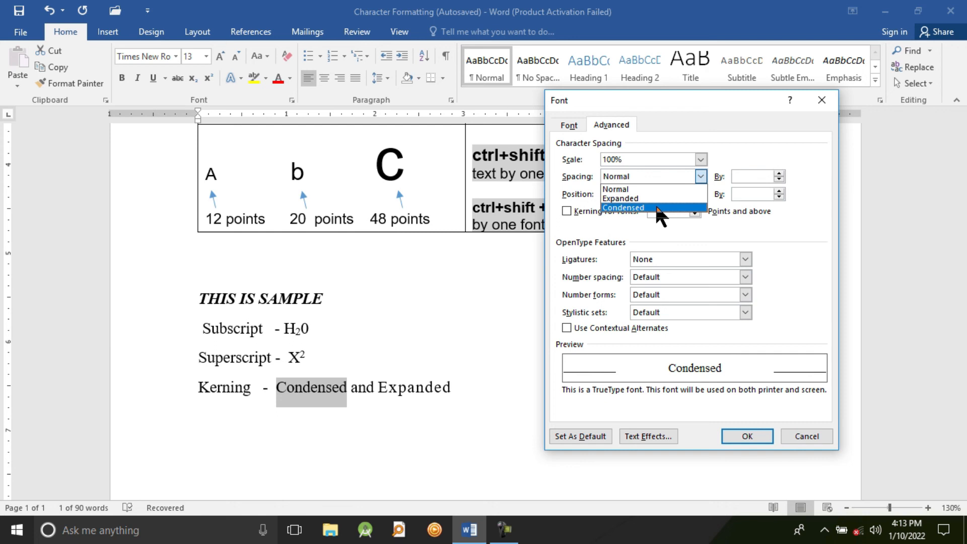
left_click(624, 207)
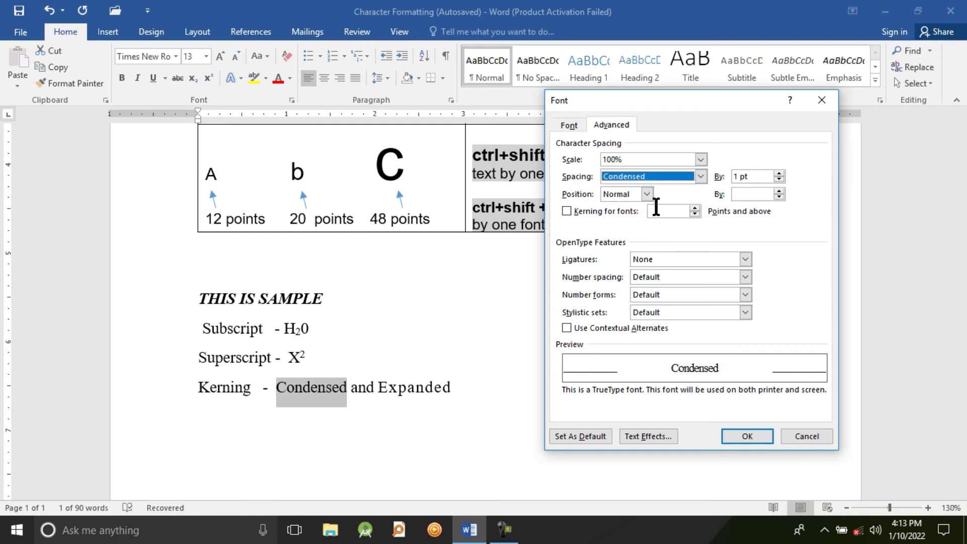
left_click(700, 176)
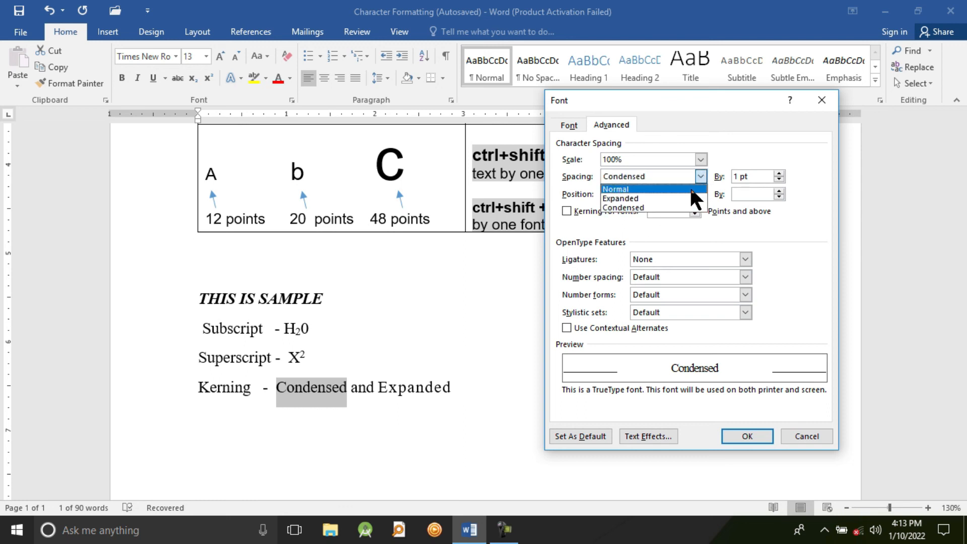
left_click(681, 198)
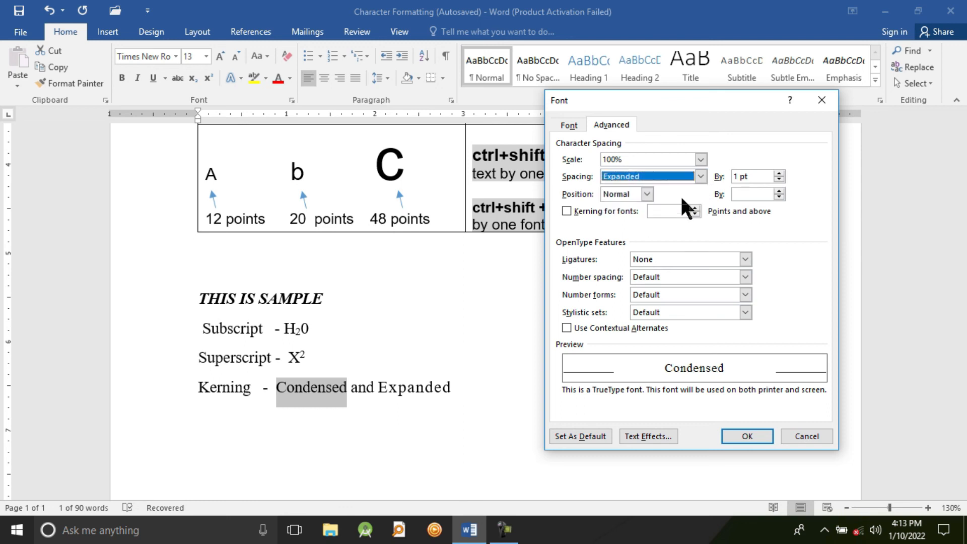
left_click(822, 101)
left_click(403, 387)
left_click(413, 392)
left_click(433, 389)
left_click(445, 386)
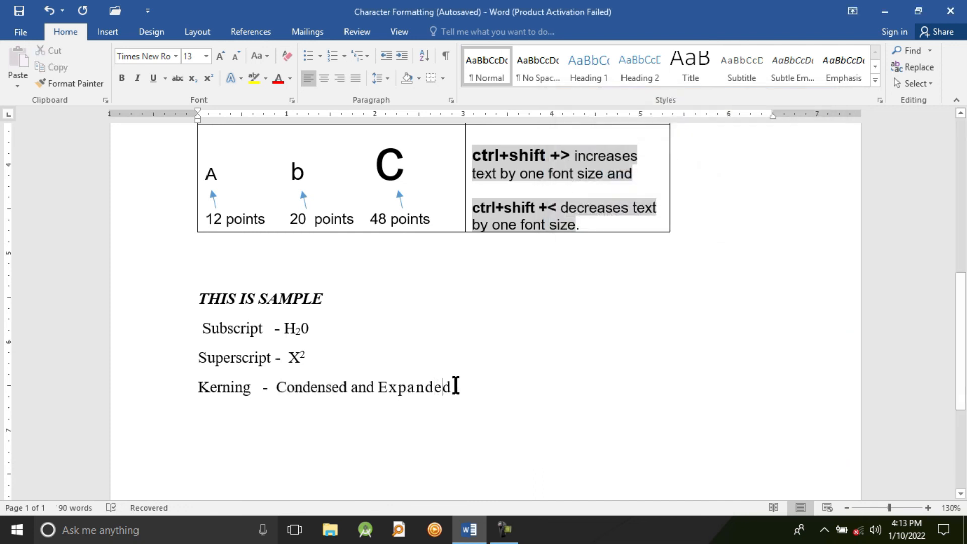
left_click(325, 388)
left_click(348, 388)
left_click(338, 388)
left_click(398, 388)
left_click(442, 392)
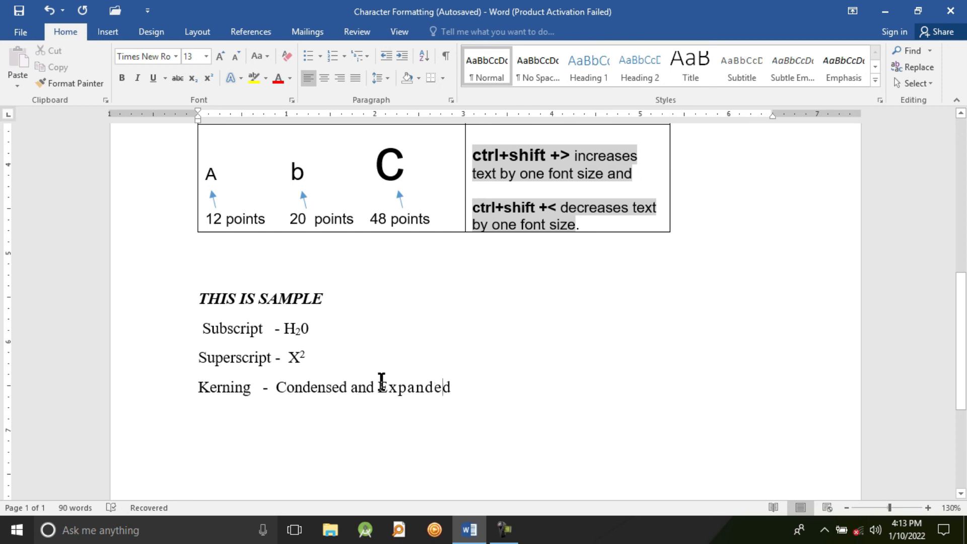